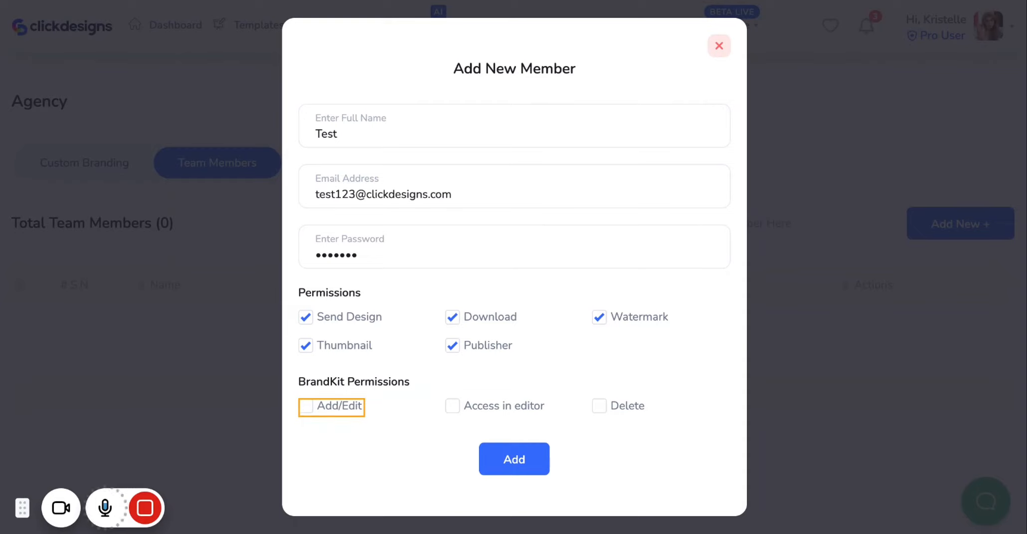
Step: Grant the new team member the Add/Edit, Access in editor and Delete BrandKit permissions, and add the member
left_click(306, 408)
left_click(455, 408)
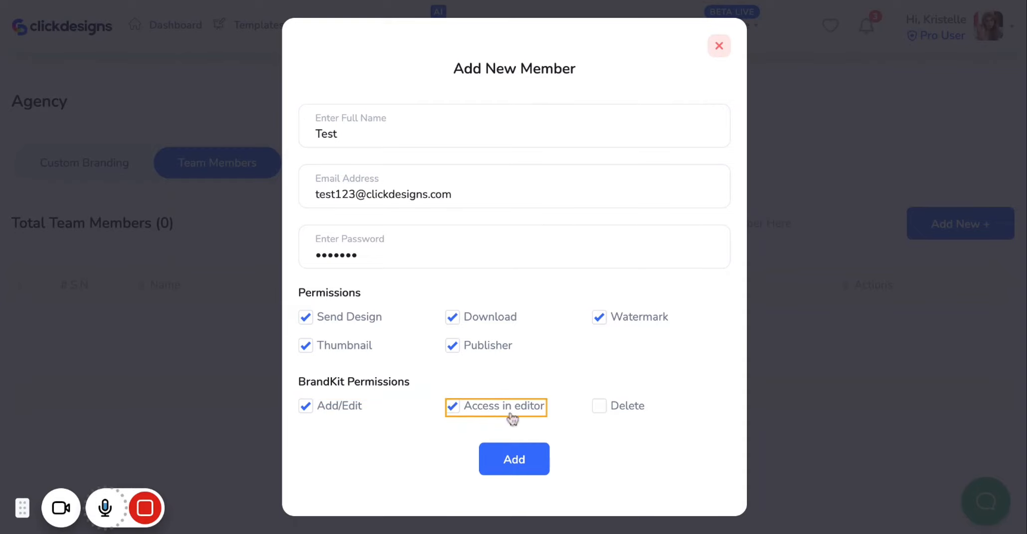
left_click(600, 409)
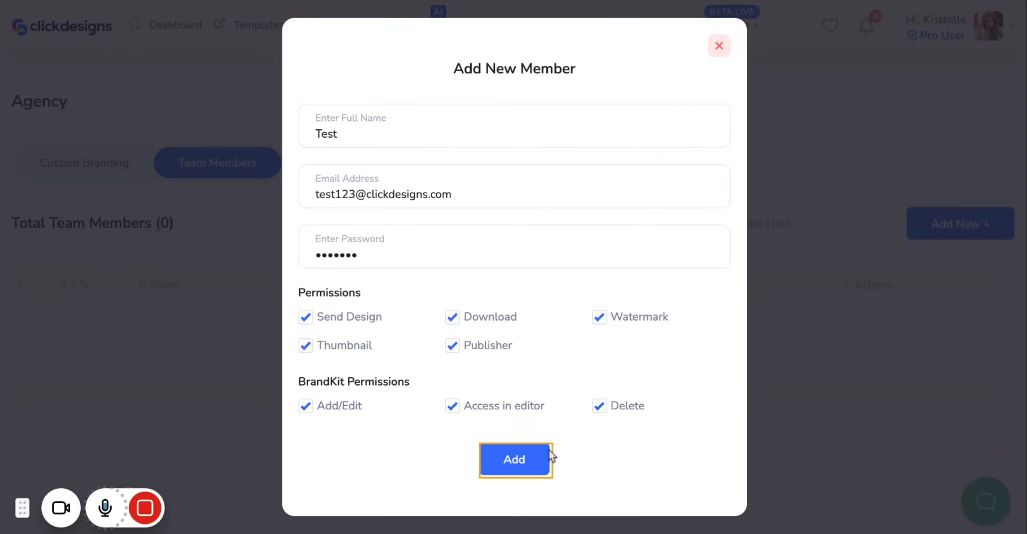
left_click(509, 468)
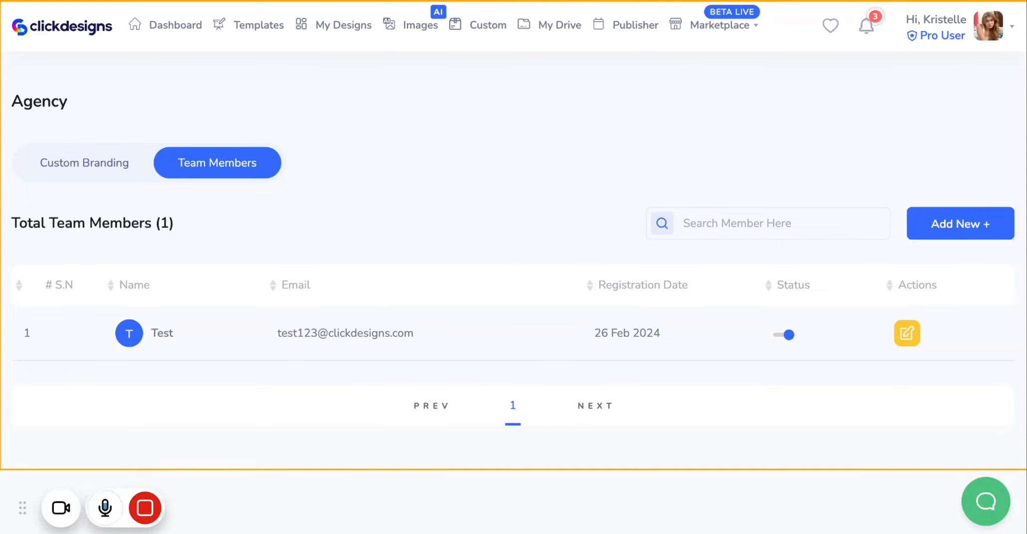
Step: Review the added team member's editable details and permissions
left_click(916, 338)
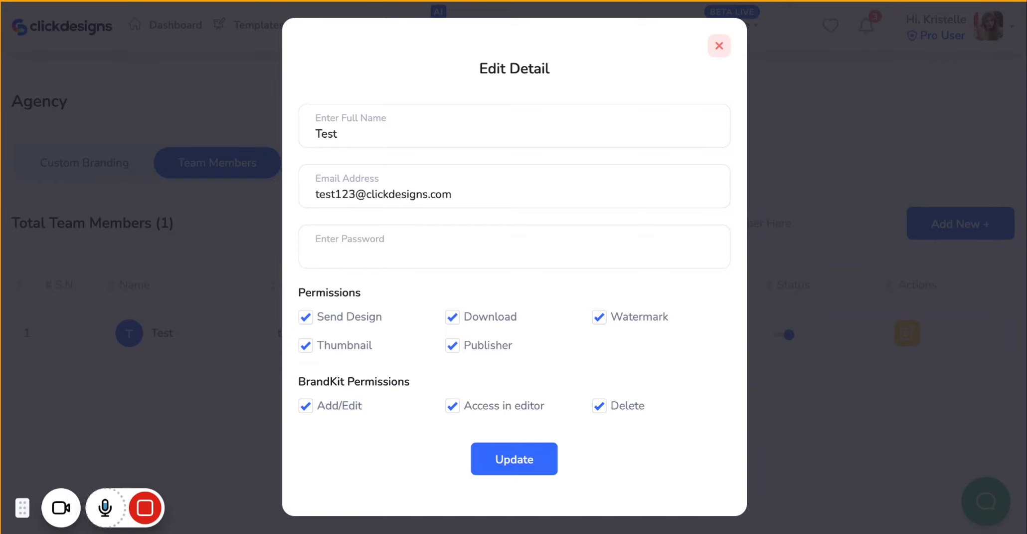
left_click(862, 191)
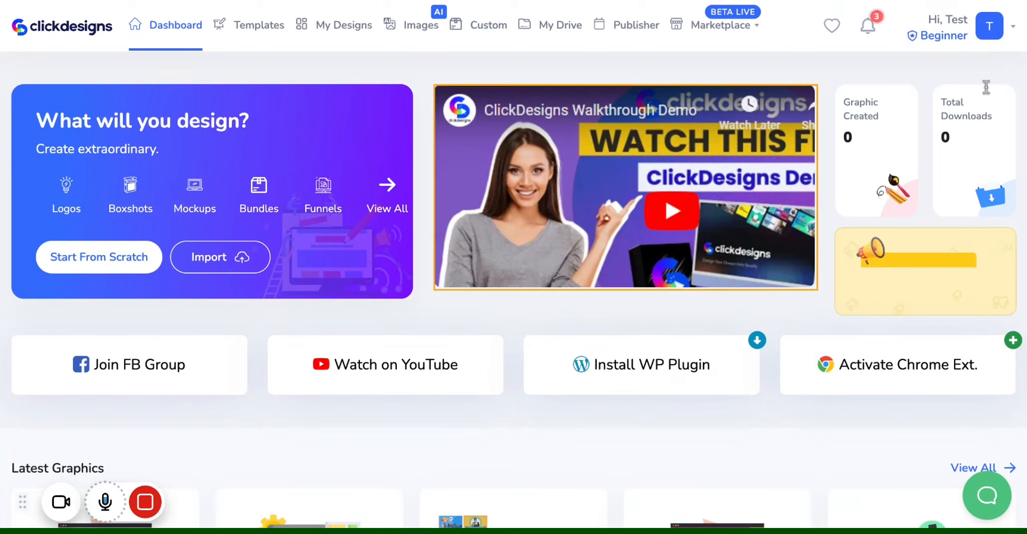
Step: Open the Brand Kit page from the team member's account
left_click(1013, 27)
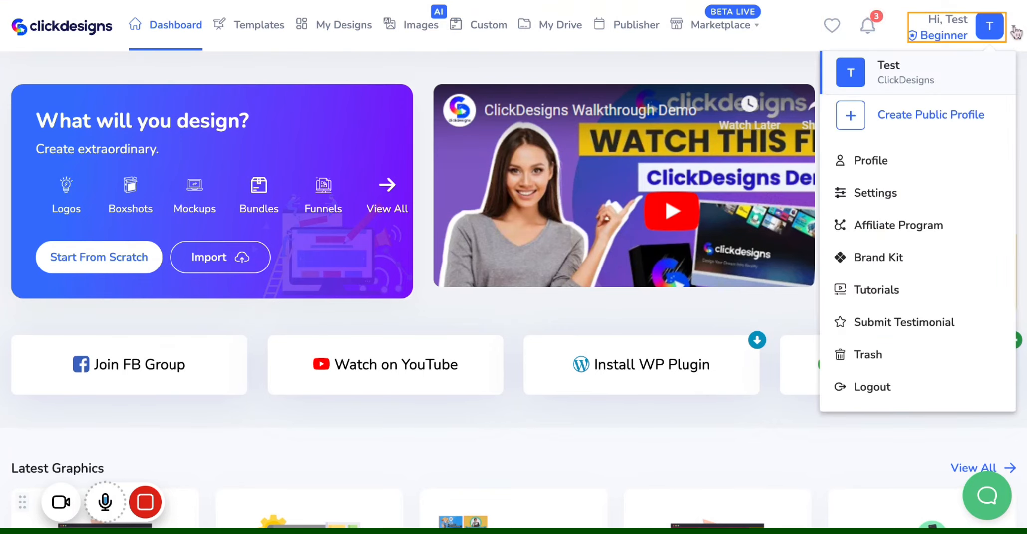
left_click(899, 261)
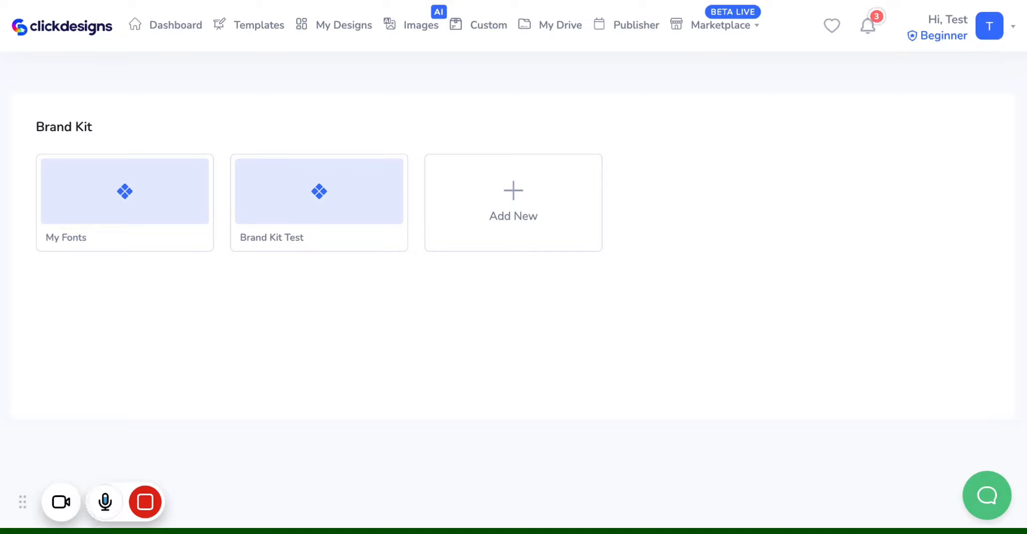
Step: View the dialogs for creating a brand kit and for renaming Brand Kit Test, closing each without changes
left_click(553, 202)
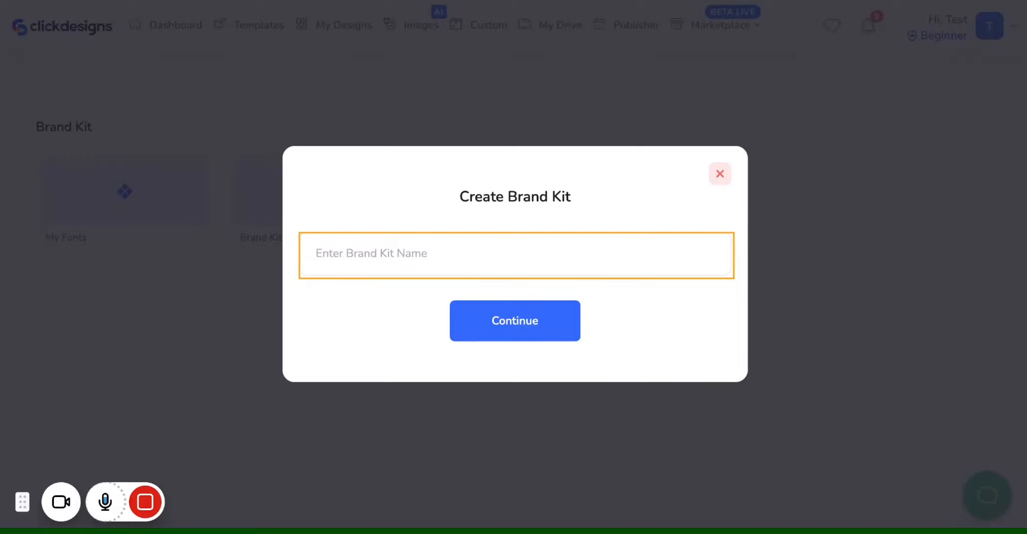
left_click(717, 183)
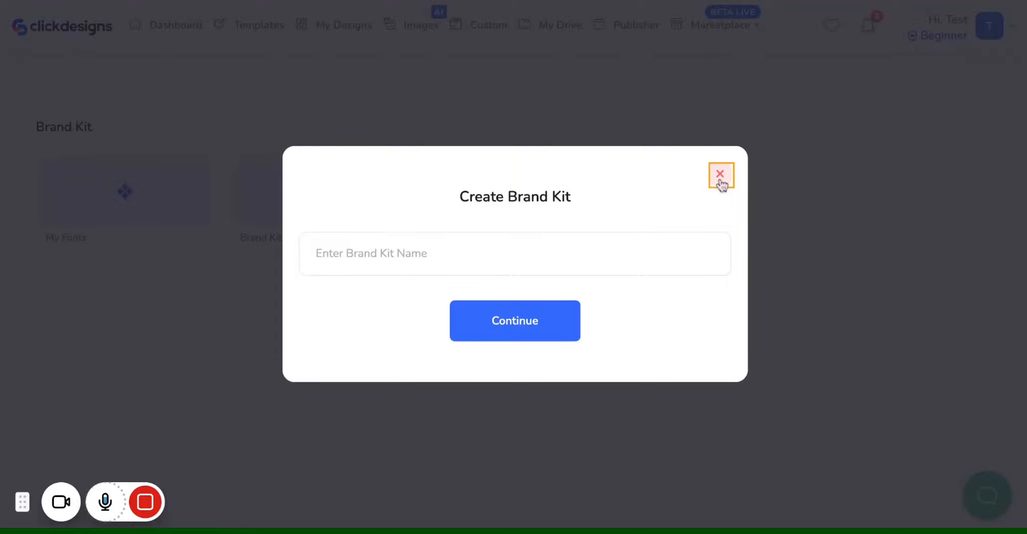
left_click(721, 174)
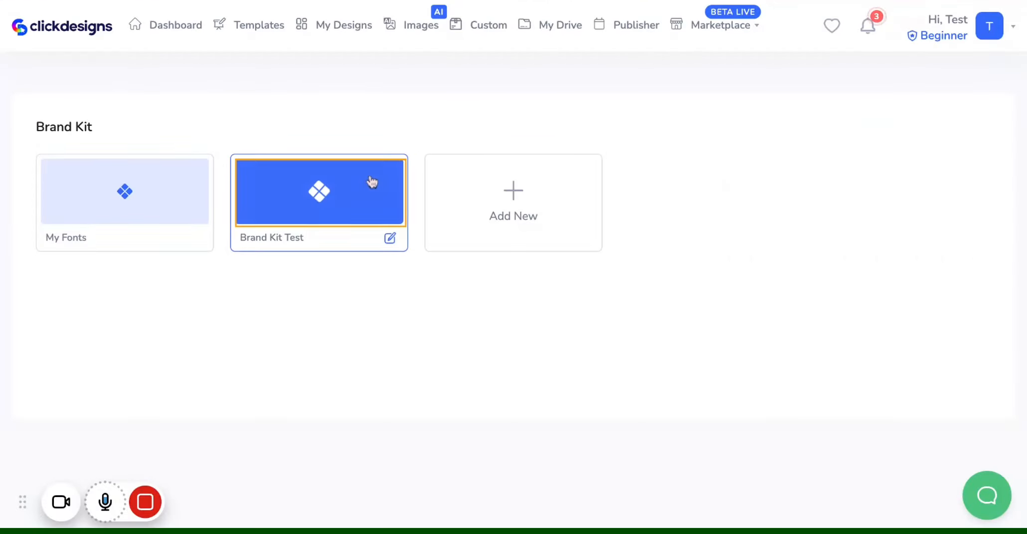
left_click(392, 240)
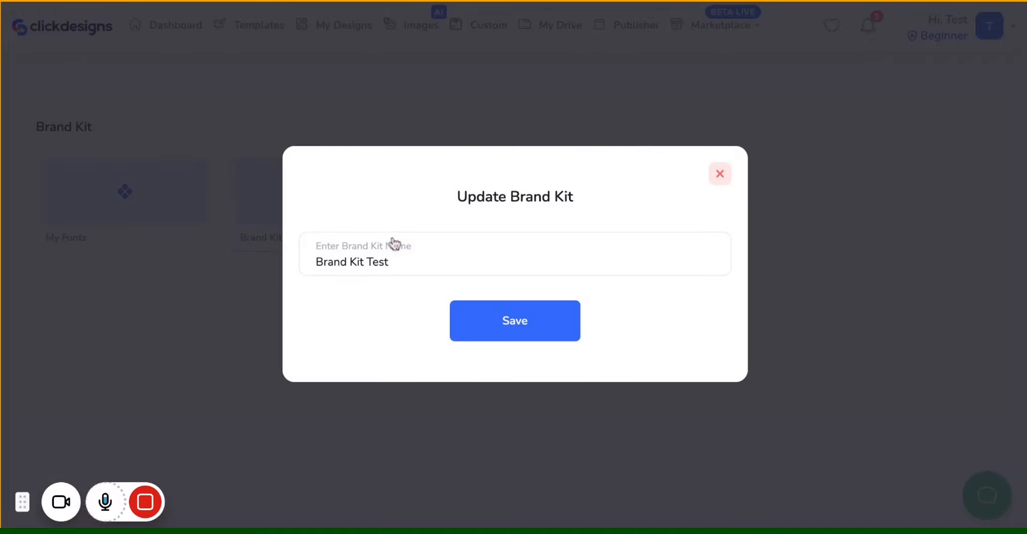
left_click(729, 175)
Step: Open Brand Kit Test and examine its creatives, color palettes, fonts and delete option
left_click(333, 209)
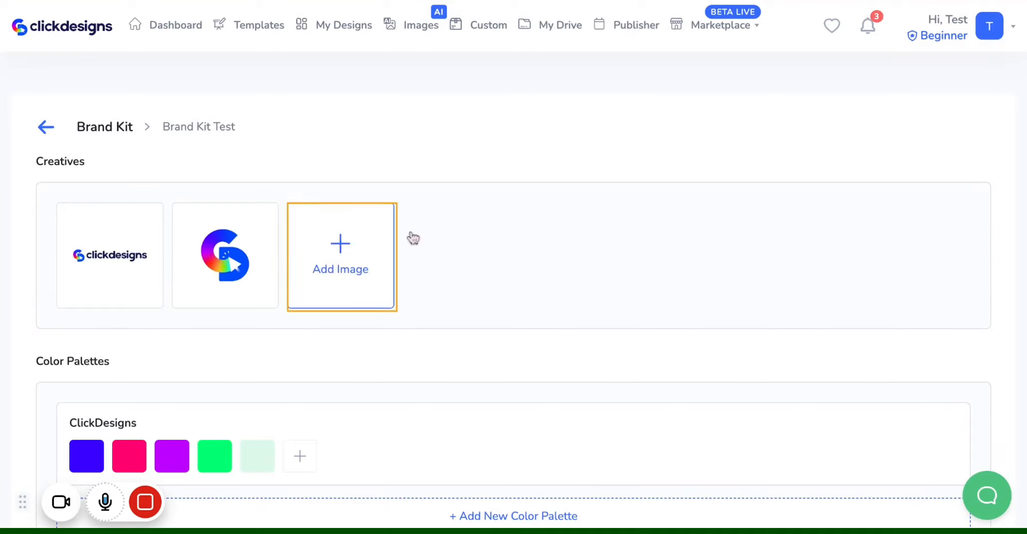
scroll(522, 303, "down", 2)
scroll(522, 304, "up", 1)
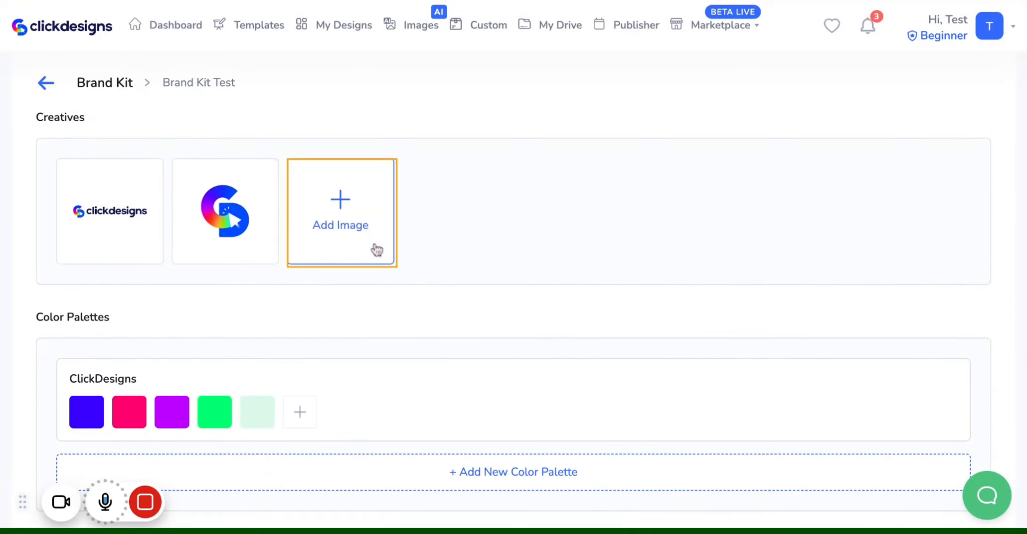
scroll(341, 242, "down", 4)
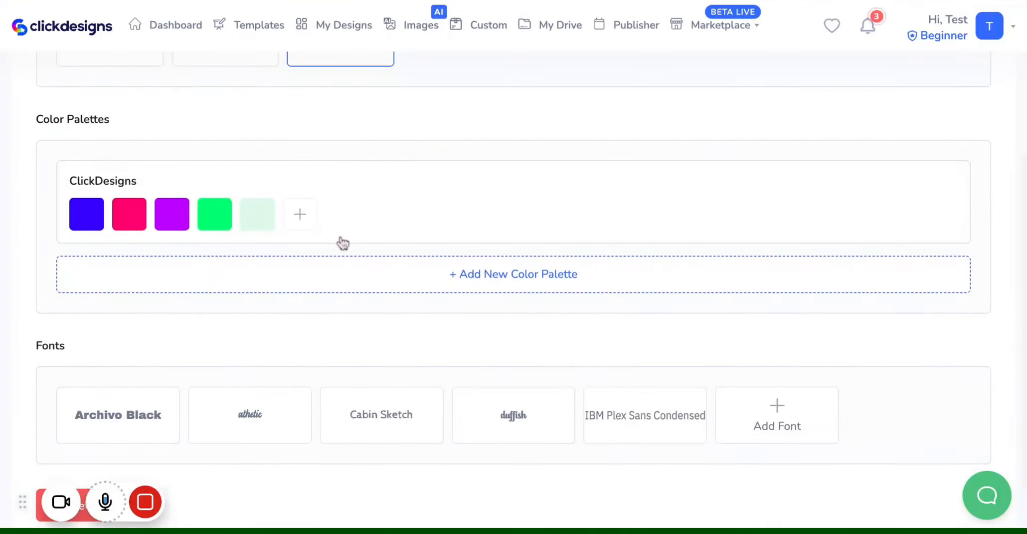
scroll(343, 243, "down", 1)
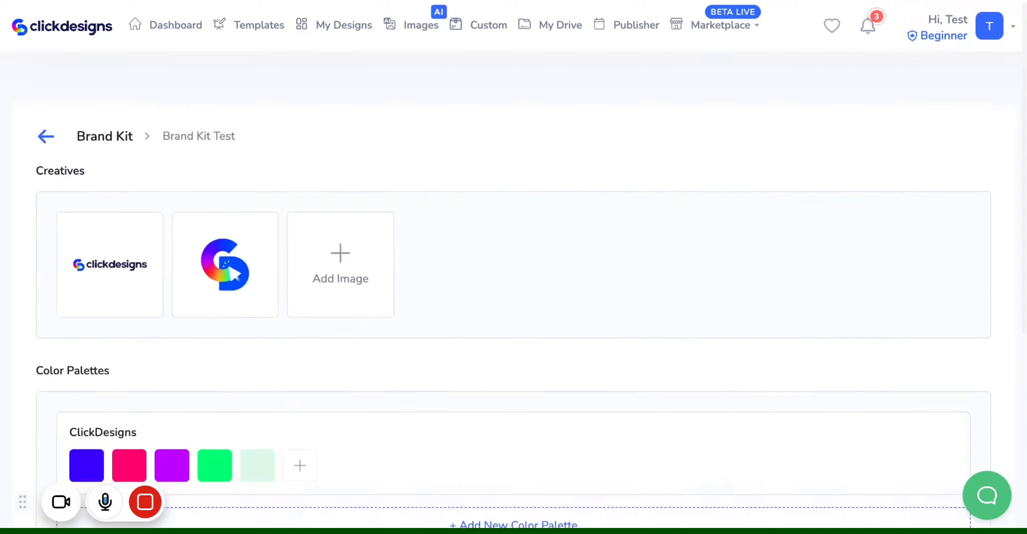
scroll(343, 243, "up", 6)
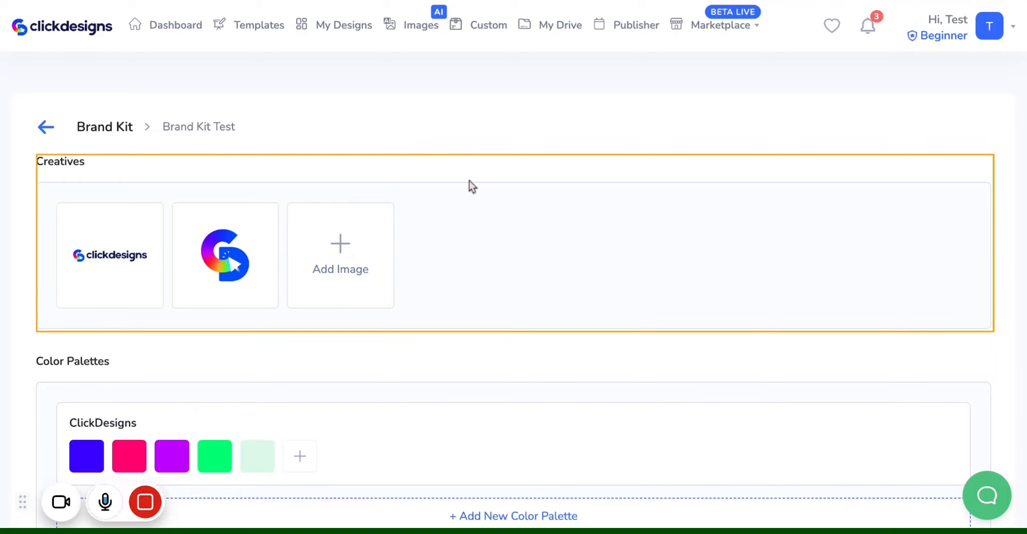
scroll(470, 181, "down", 5)
scroll(469, 180, "down", 1)
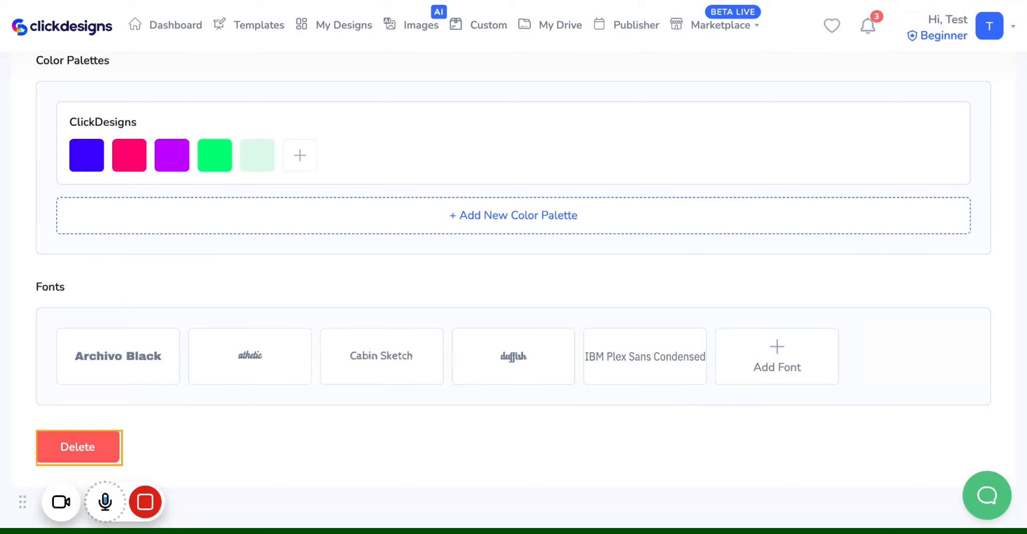
scroll(322, 370, "up", 7)
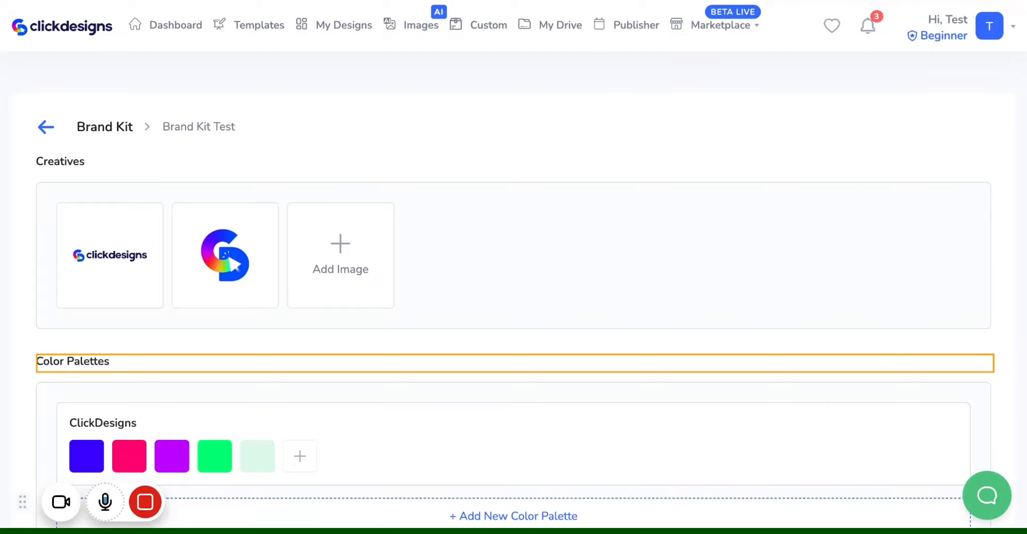
scroll(381, 366, "down", 6)
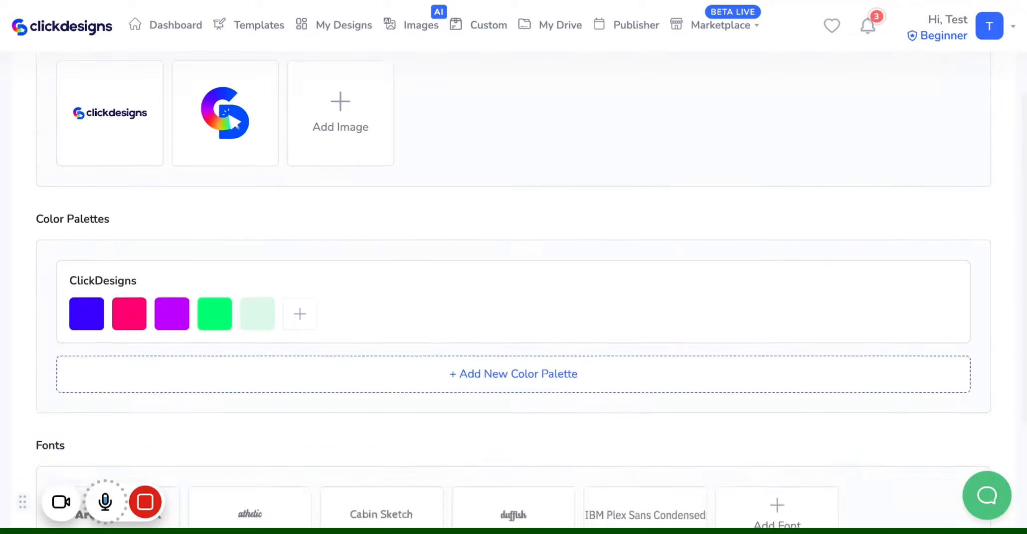
scroll(103, 144, "up", 6)
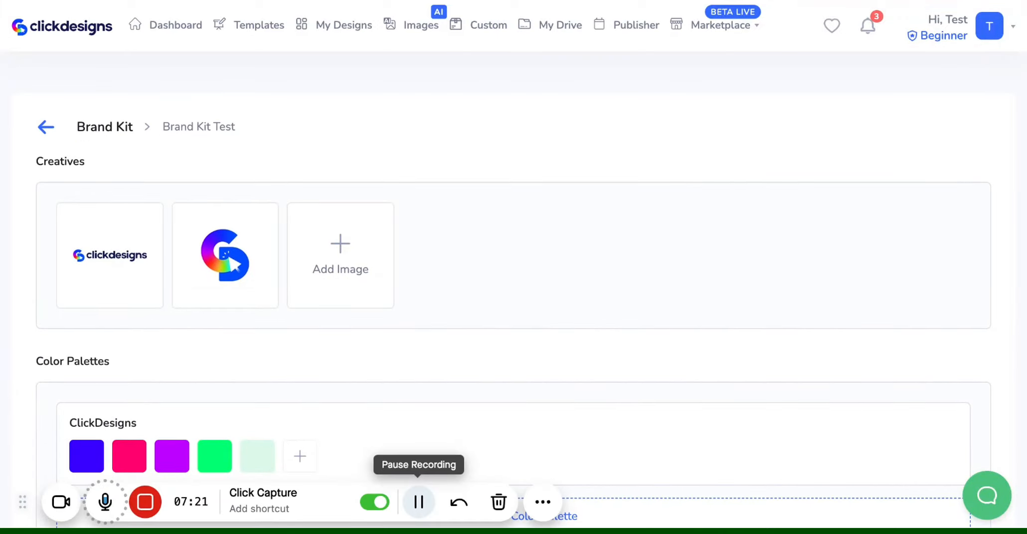
Step: Return to the dashboard and look through the latest graphics and logos
left_click(168, 51)
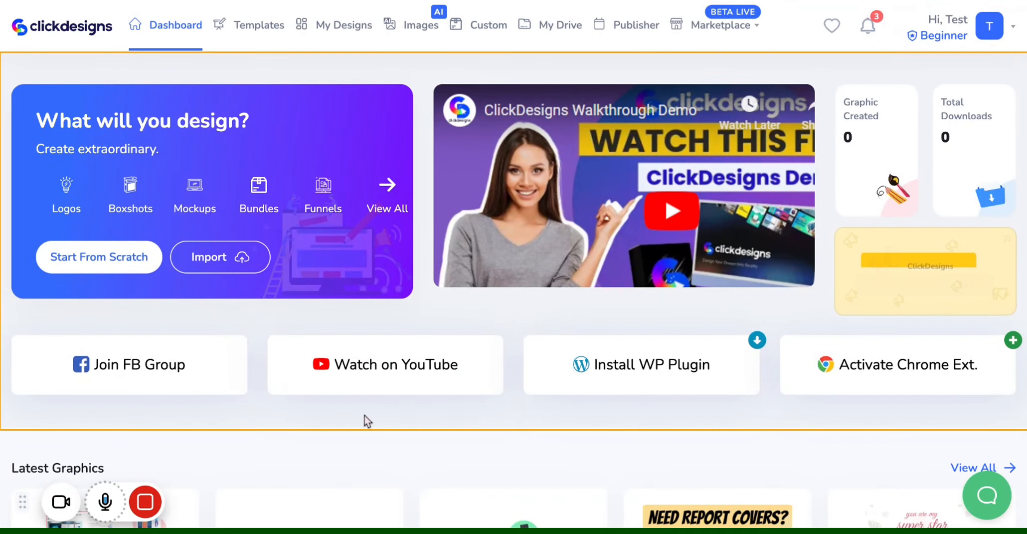
scroll(365, 416, "down", 5)
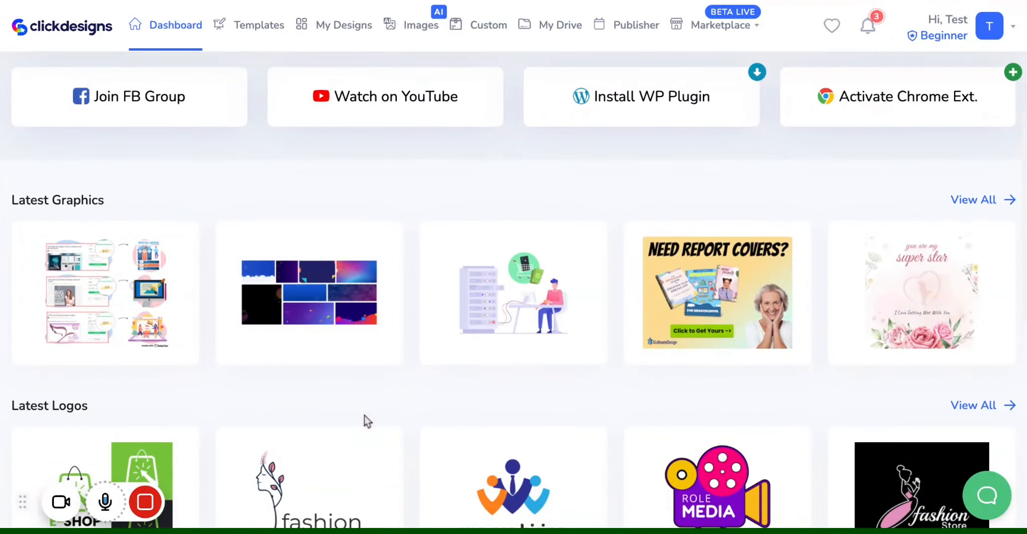
scroll(364, 416, "down", 2)
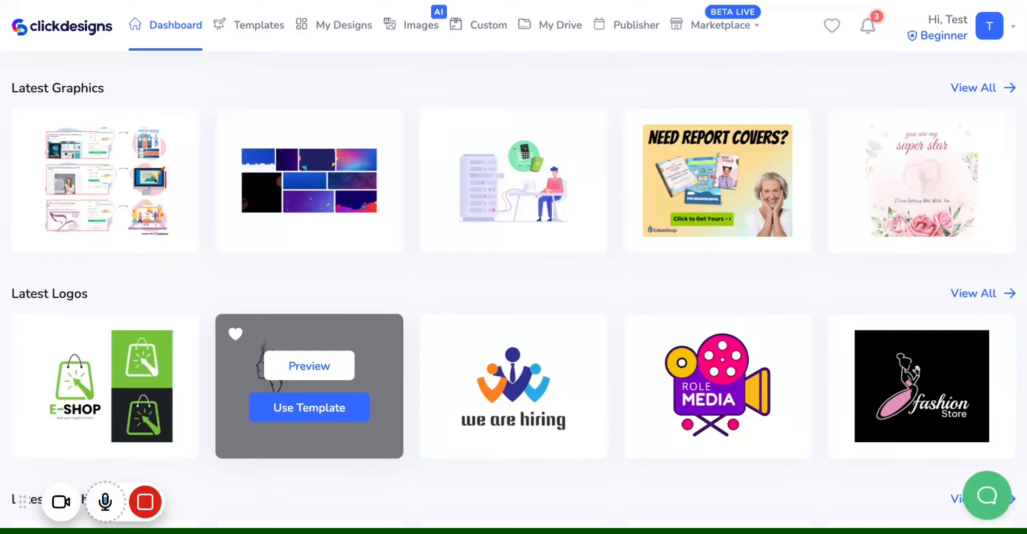
scroll(630, 397, "up", 4)
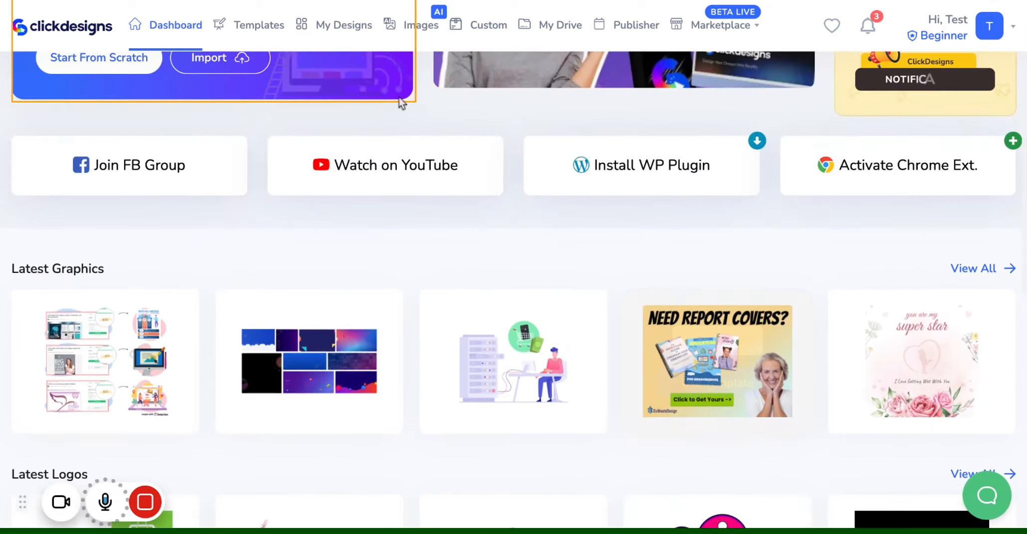
Step: Browse the template library and open the "mindfulness book cover, mental clarity" design in the editor
left_click(277, 38)
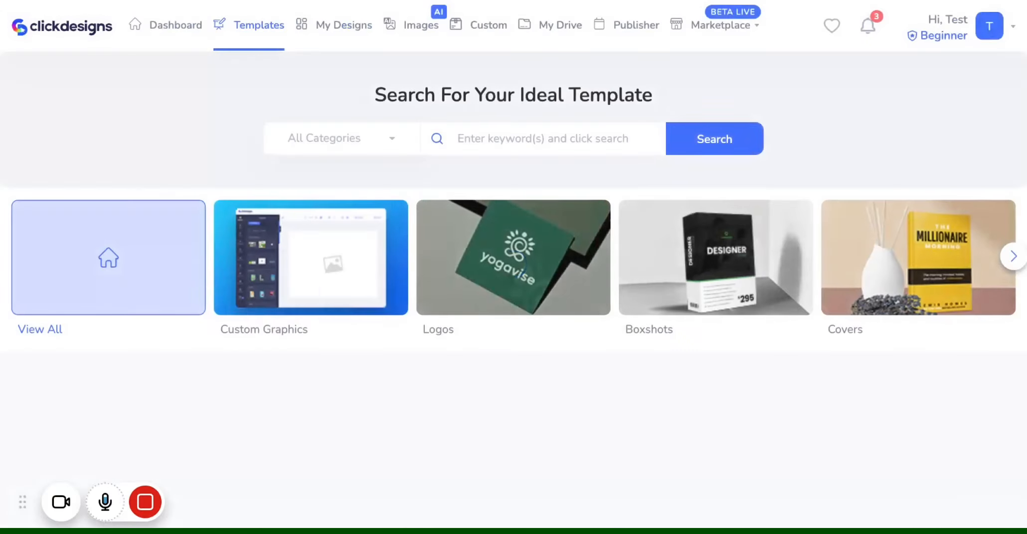
scroll(401, 233, "down", 1)
scroll(402, 233, "down", 1)
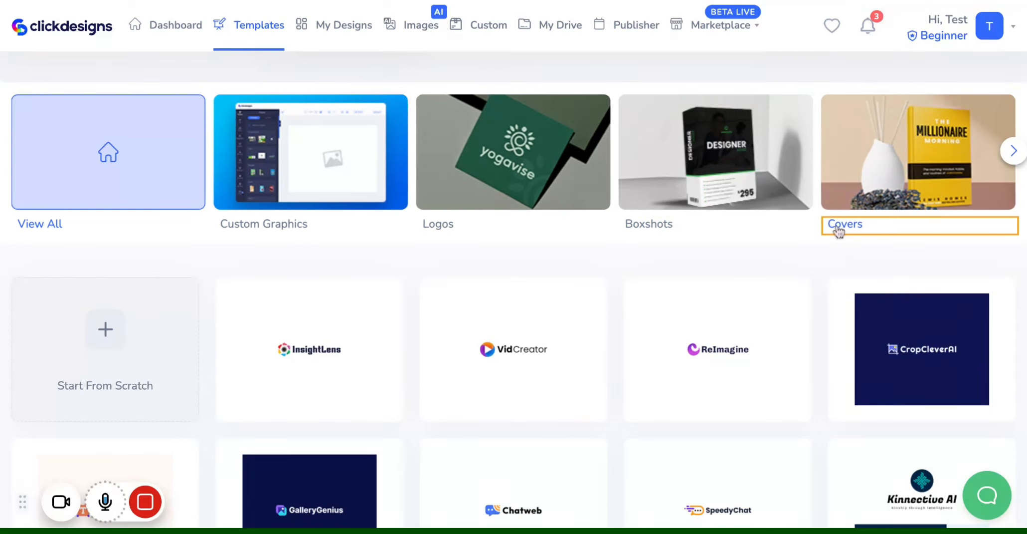
mouse_move(181, 505)
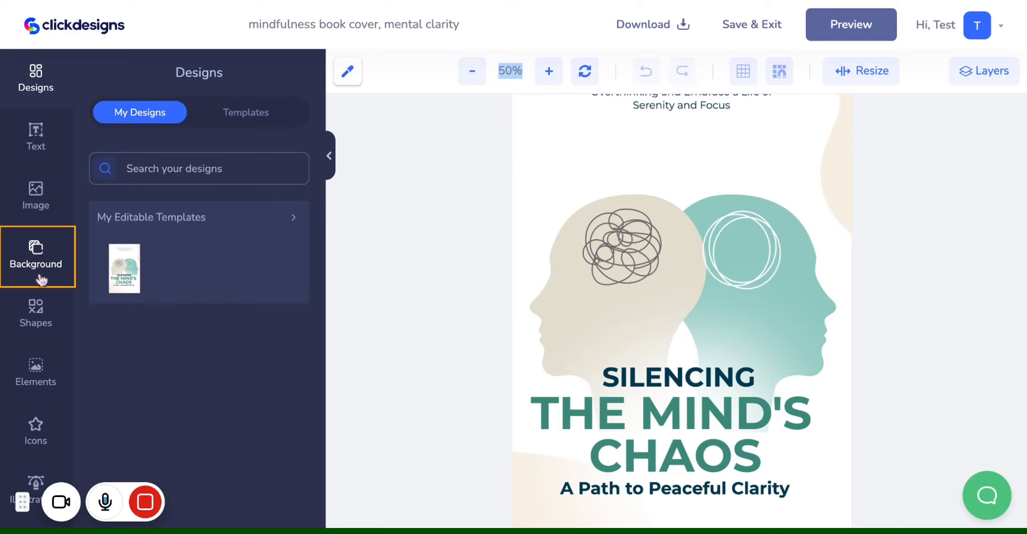
Step: Examine the creatives, colors and fonts that the Brand Kit offers in the editor
scroll(33, 264, "down", 3)
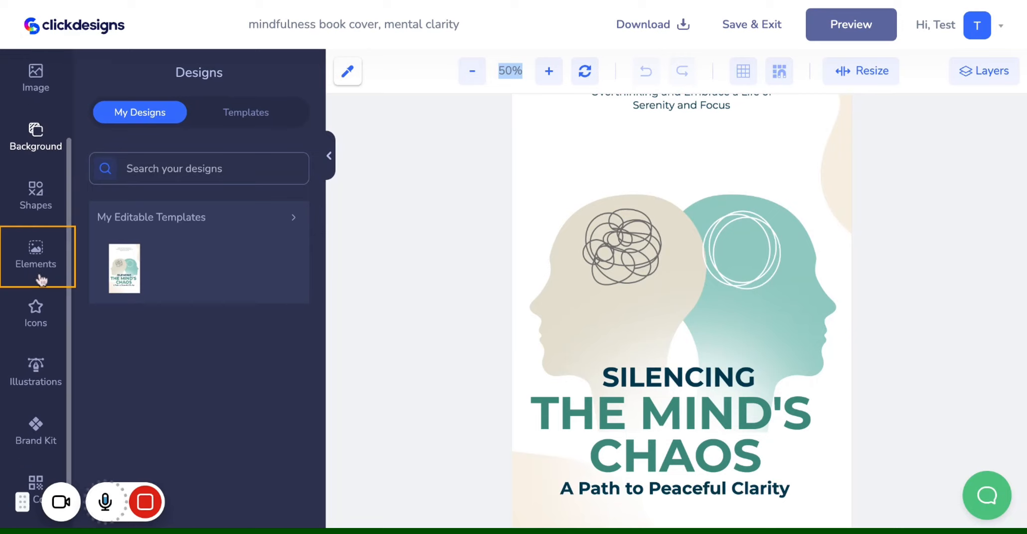
left_click(31, 410)
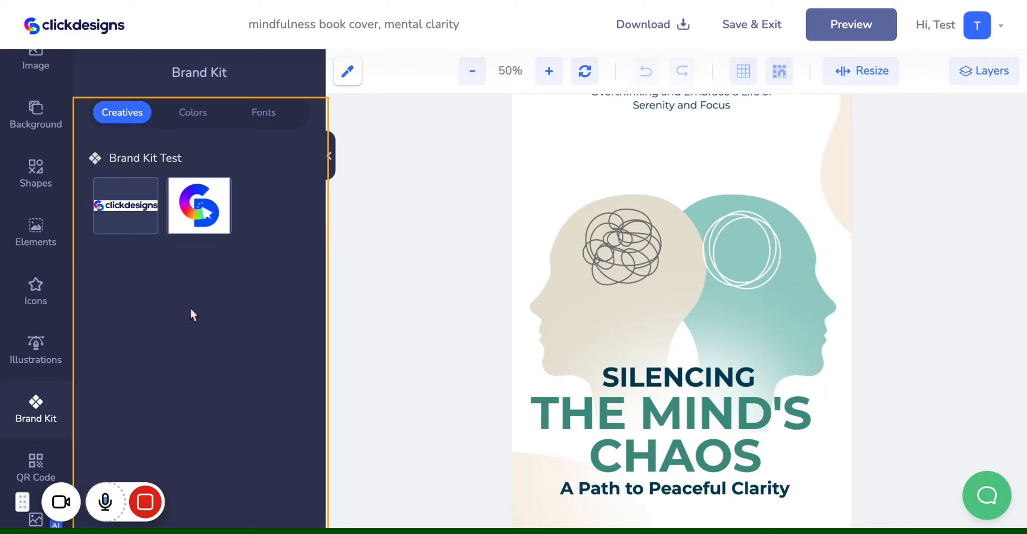
left_click(205, 114)
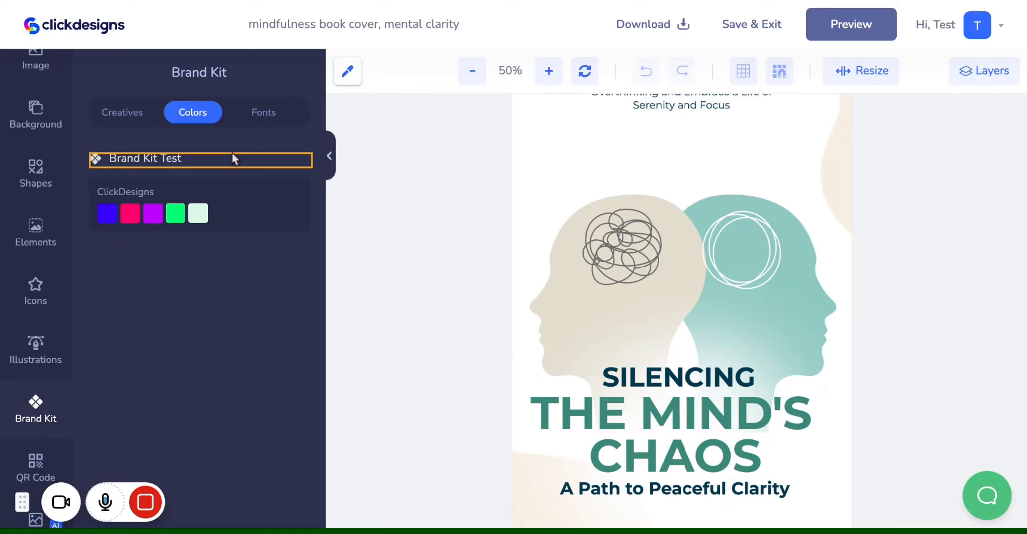
left_click(259, 120)
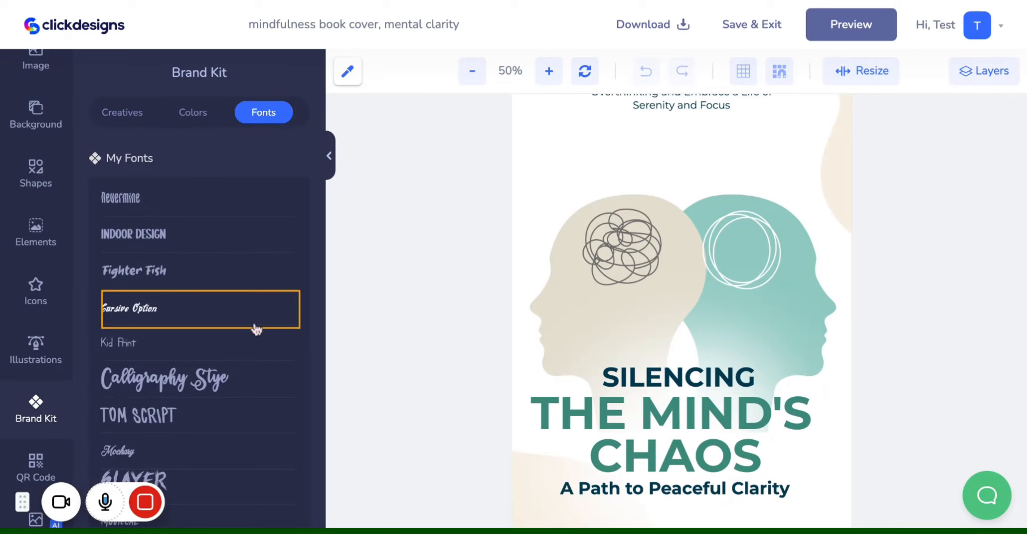
scroll(246, 344, "down", 7)
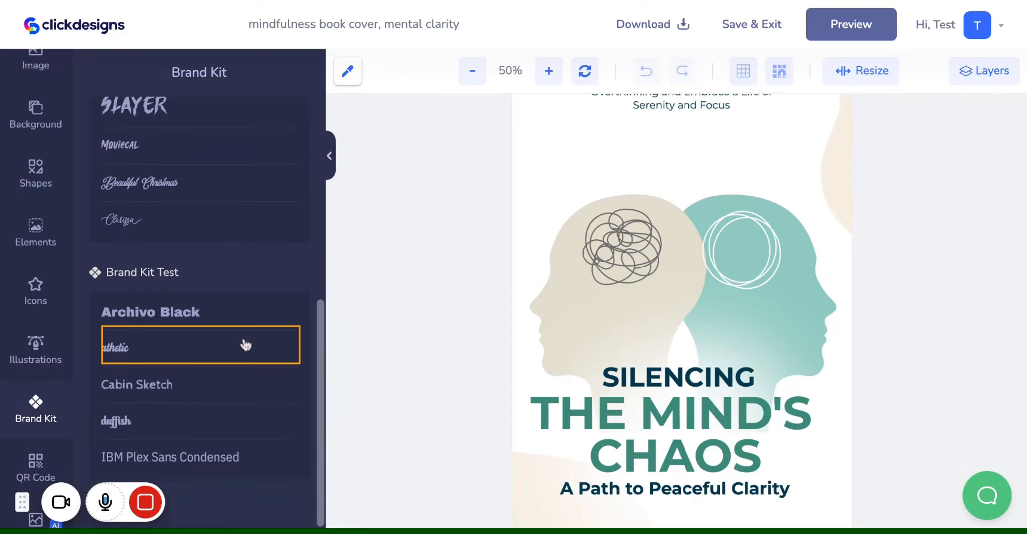
scroll(245, 344, "up", 2)
scroll(200, 350, "up", 6)
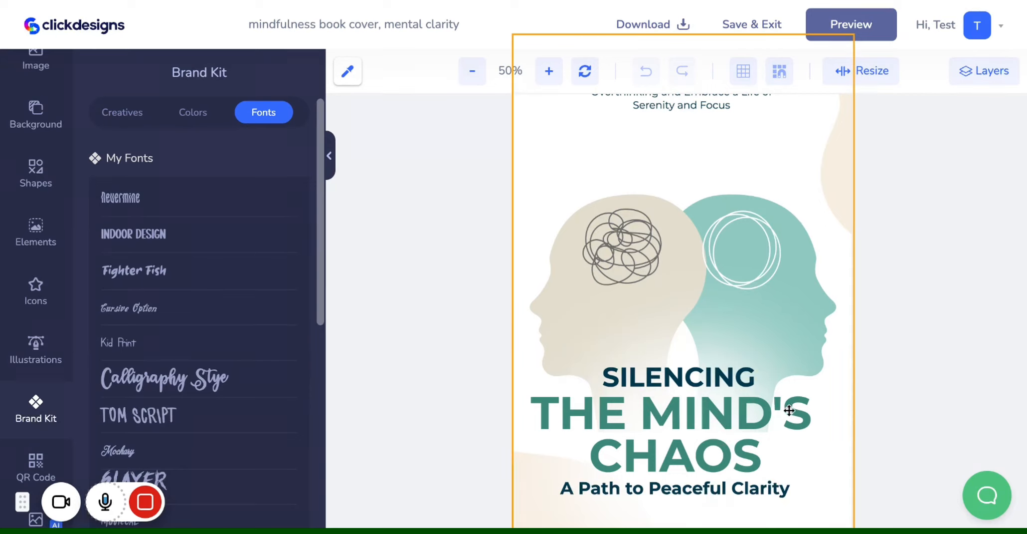
Step: Apply the Calligraphy Stye font from the brand kit to the subtitle "A Path to Peaceful Clarity"
left_click(741, 419)
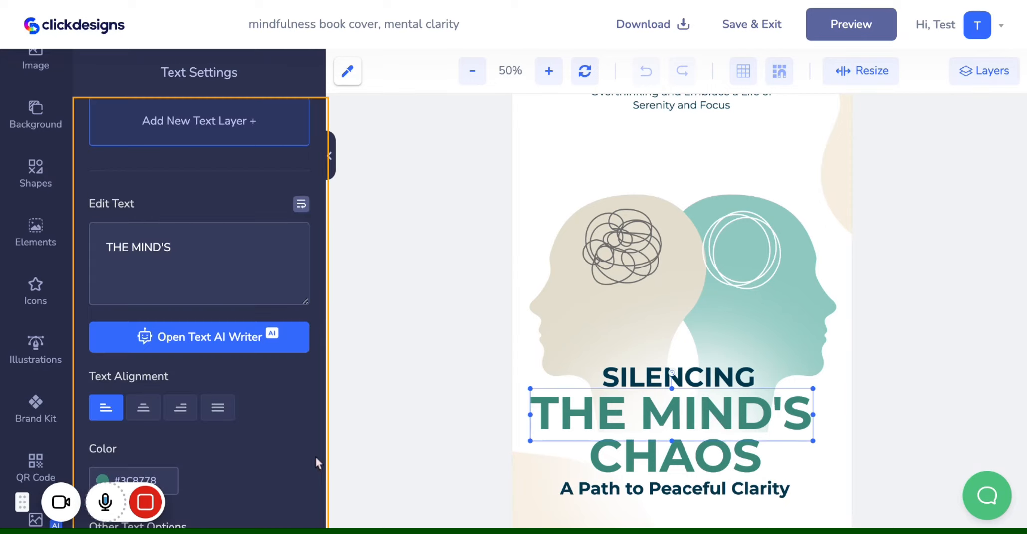
scroll(37, 332, "down", 1)
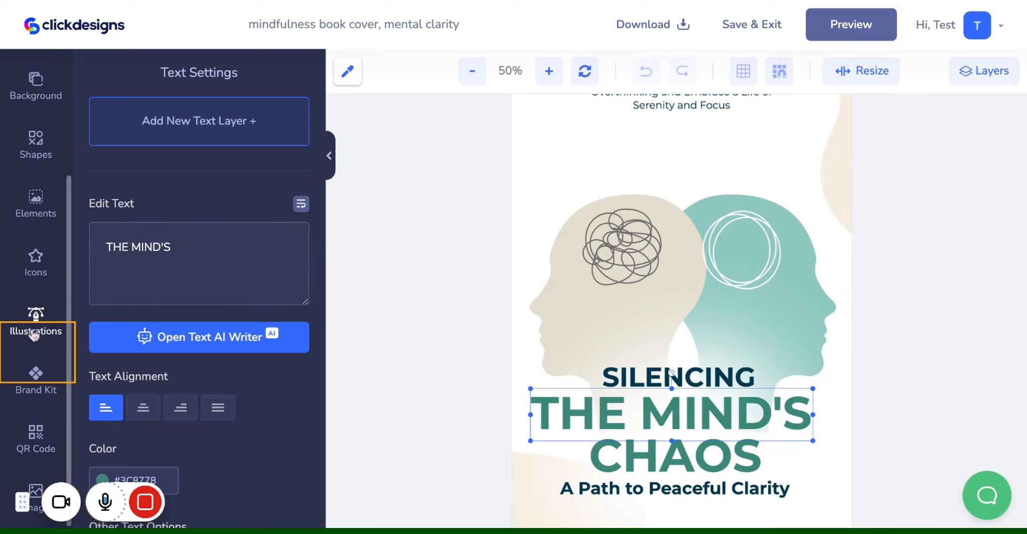
left_click(606, 491)
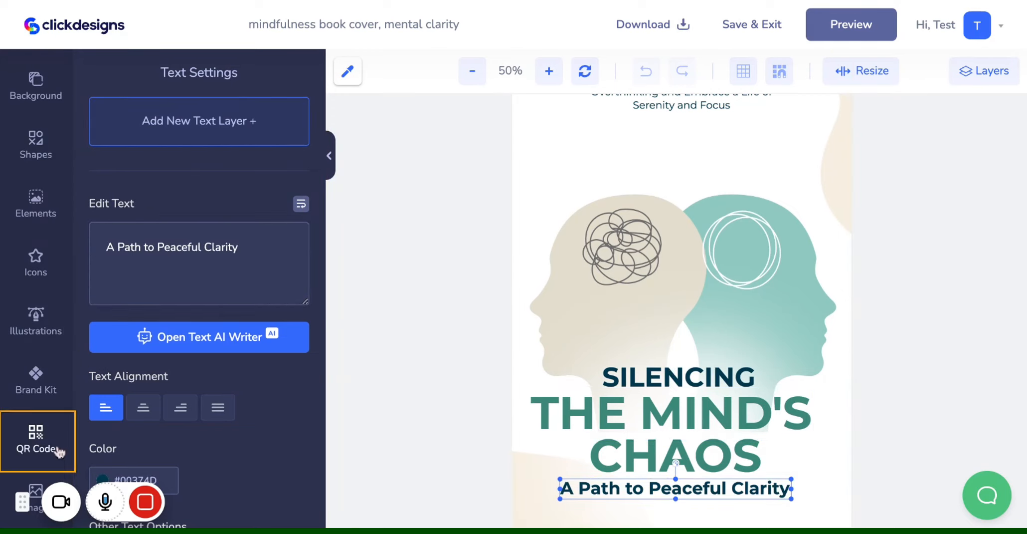
left_click(24, 388)
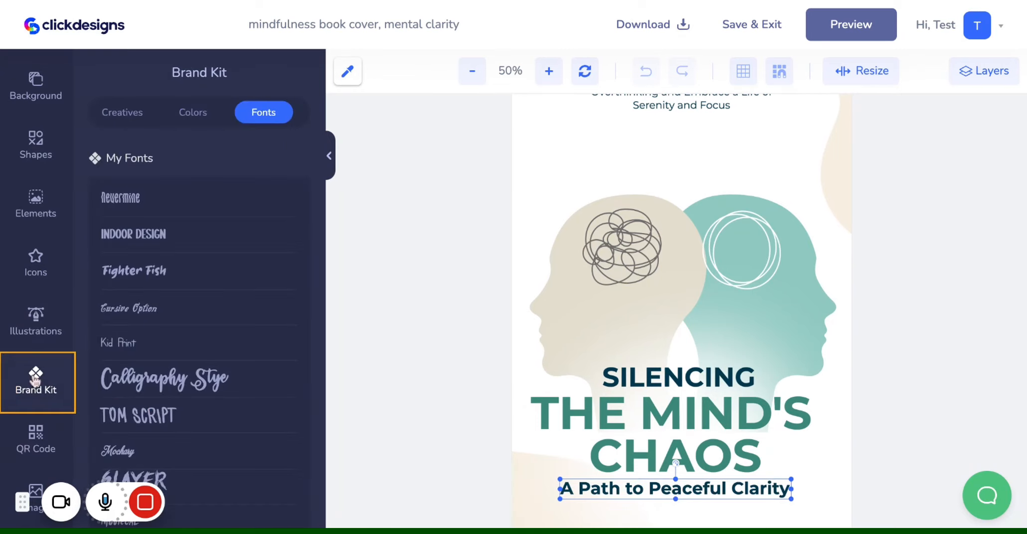
left_click(222, 386)
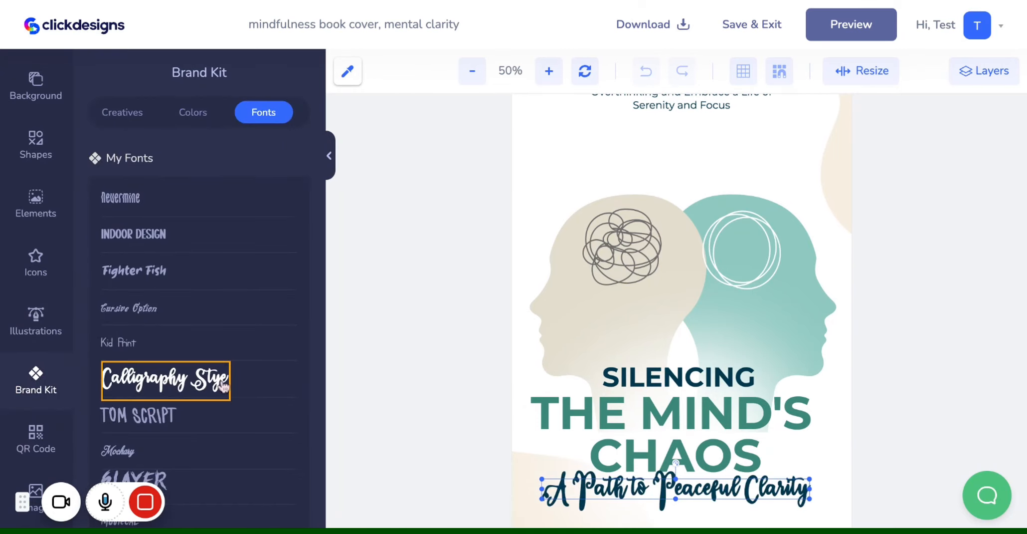
Step: Apply the brand kit's Fighter Fish font to the word "SILENCING" on the cover
scroll(702, 285, "down", 1)
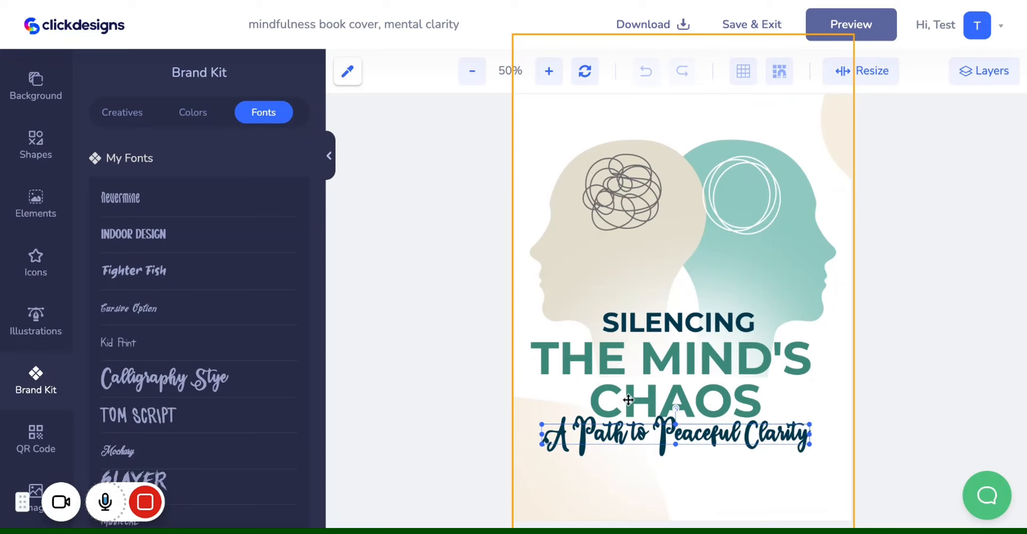
left_click(700, 328)
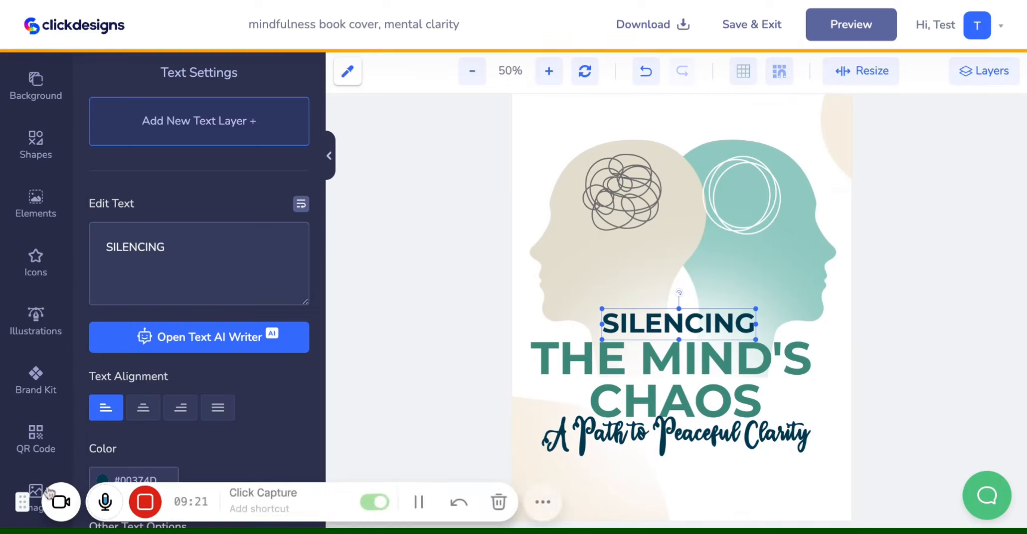
left_click(44, 410)
scroll(223, 349, "down", 2)
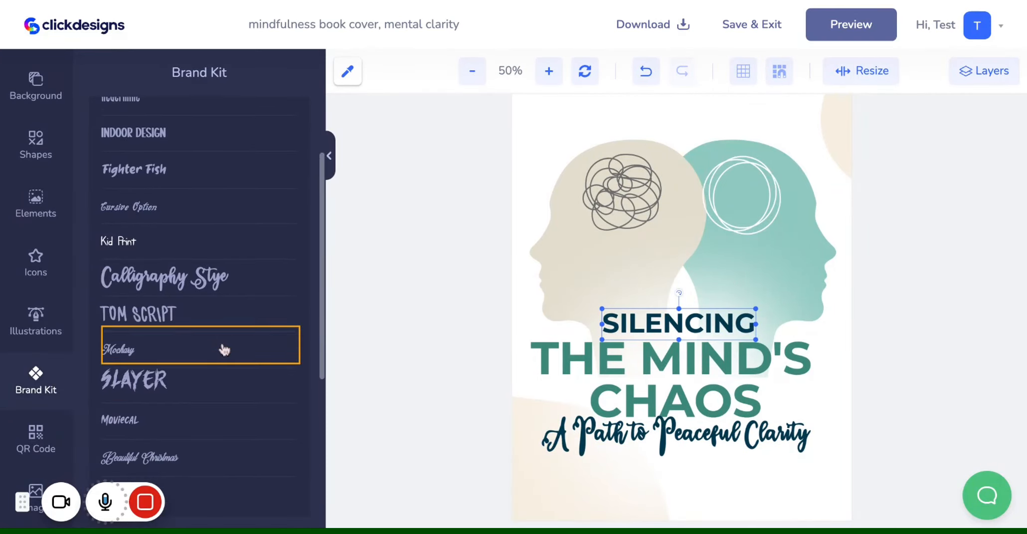
left_click(191, 176)
Step: Change the title line "THE MIND'S" to the Fighter Fish brand font
left_click(698, 371)
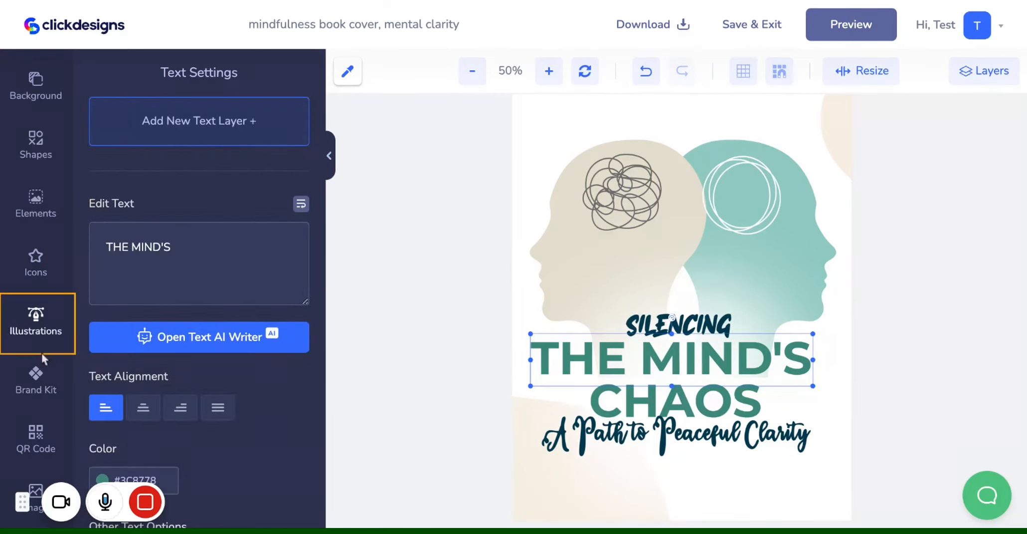
left_click(35, 439)
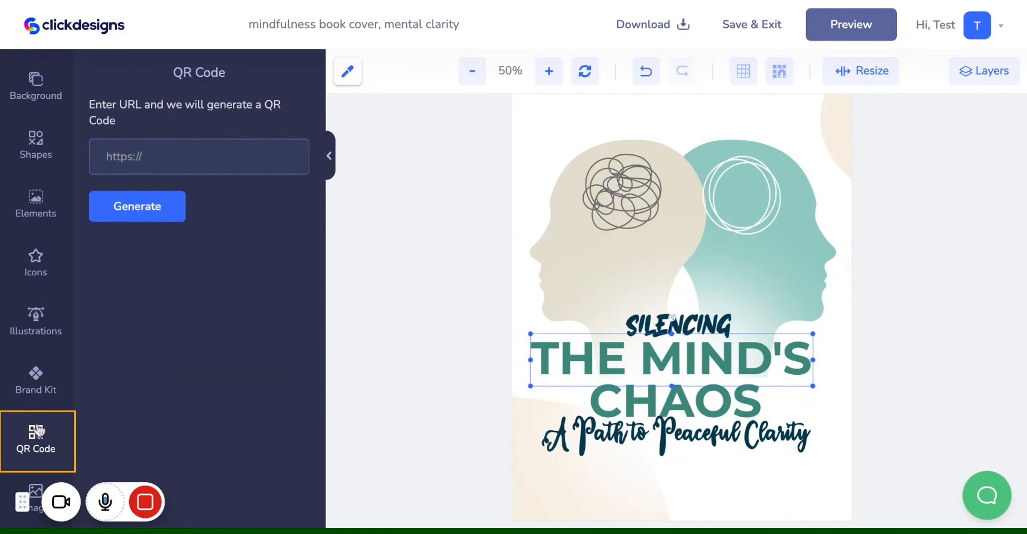
left_click(50, 380)
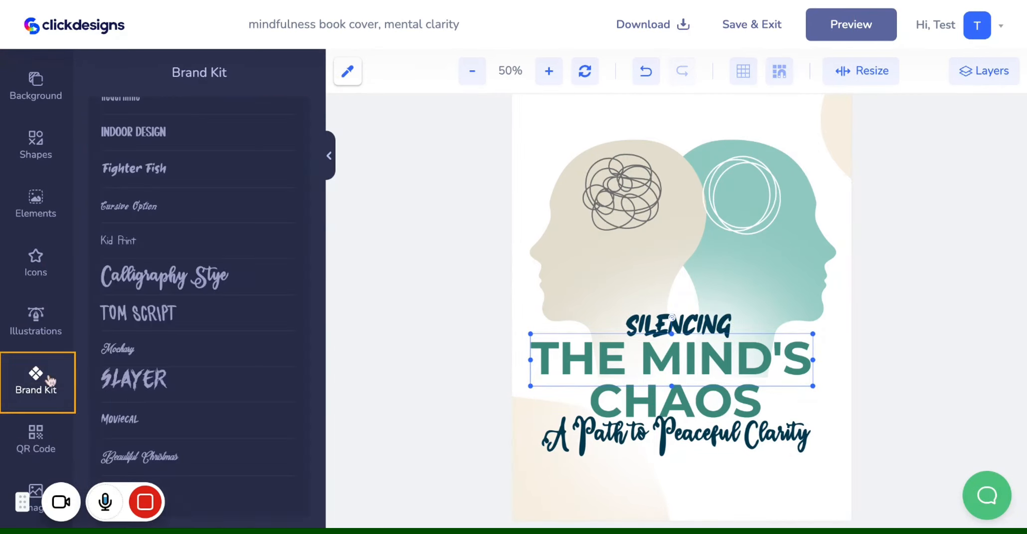
left_click(174, 182)
Step: Set the title word "CHAOS" in the Fighter Fish brand font and nudge it slightly upward
left_click(615, 398)
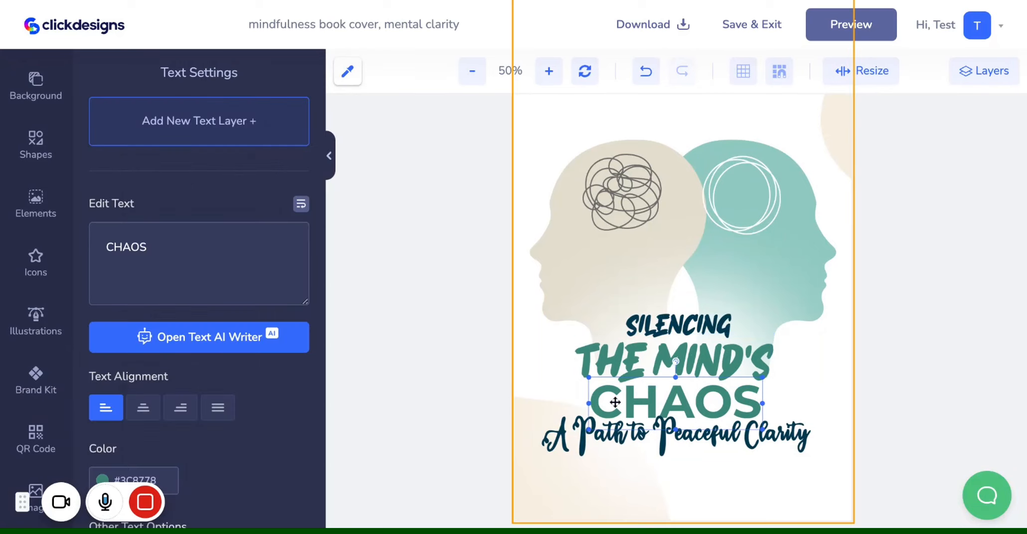
left_click(36, 388)
left_click(182, 168)
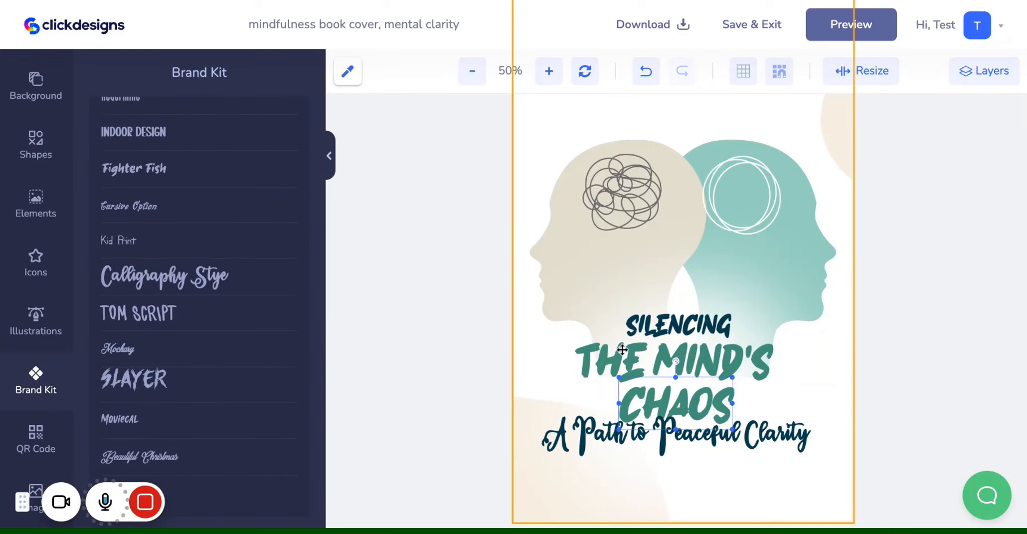
left_click(829, 378)
left_click(714, 405)
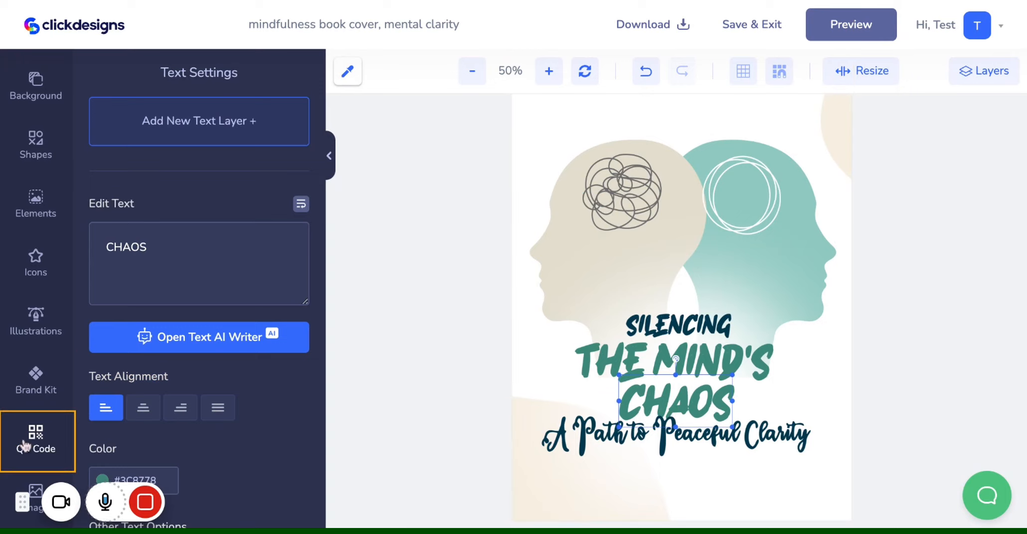
Step: Insert the clickdesigns wordmark logo from the Brand Kit Test creatives into the book cover
left_click(36, 384)
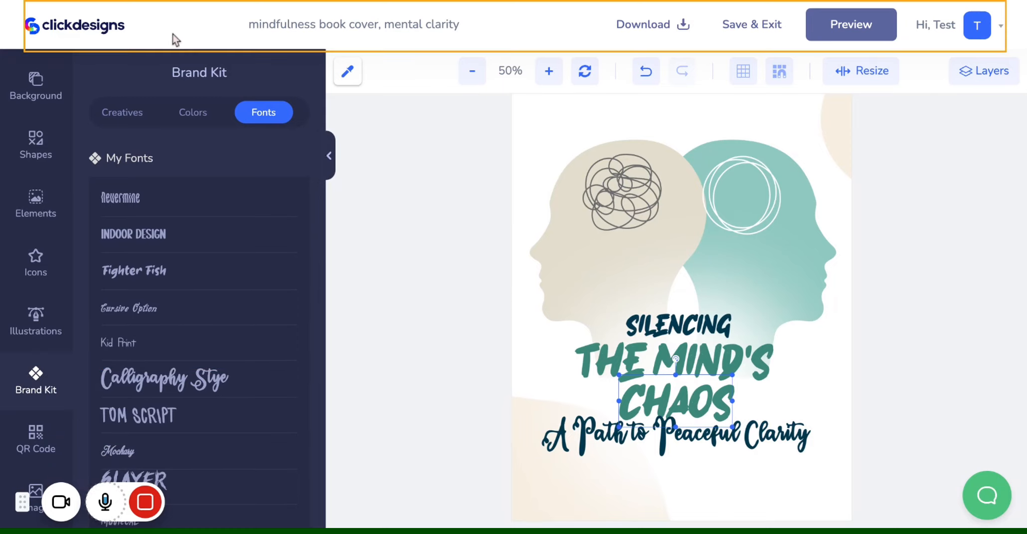
left_click(193, 114)
left_click(142, 112)
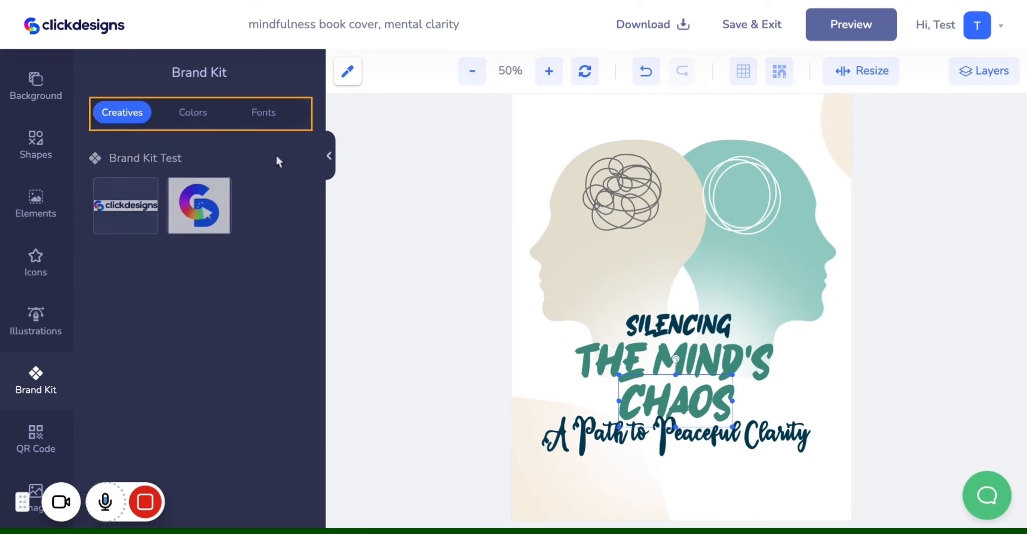
scroll(682, 300, "up", 3)
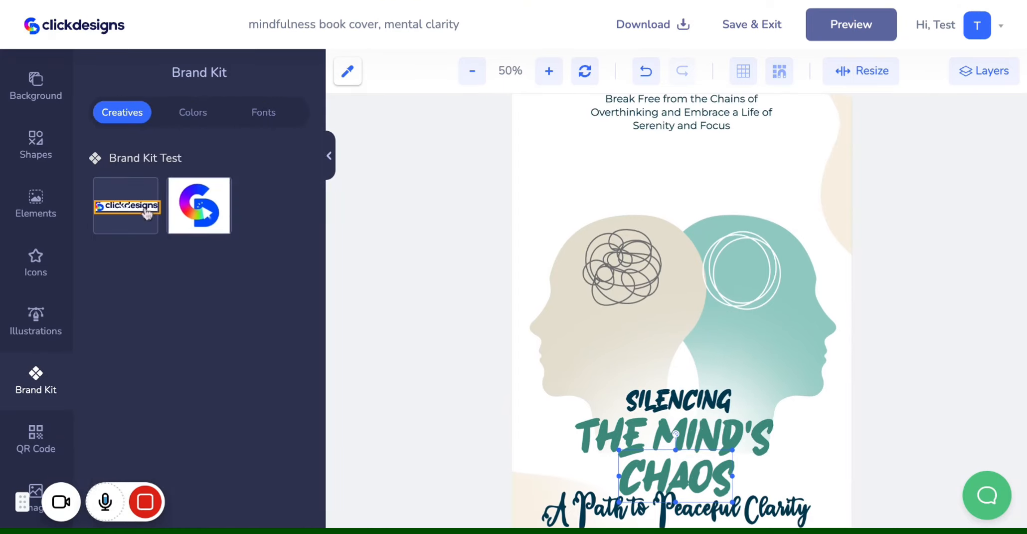
left_click(147, 213)
scroll(728, 159, "down", 3)
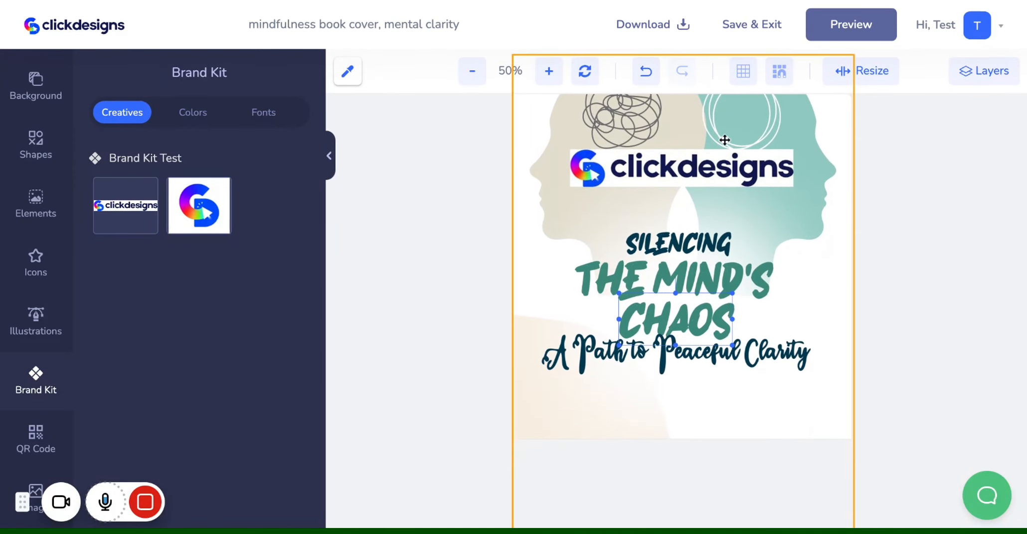
Step: Move the clickdesigns logo below the subtitle, shrink it and place it in the cover's lower-right corner
left_click_drag(733, 170, 743, 402)
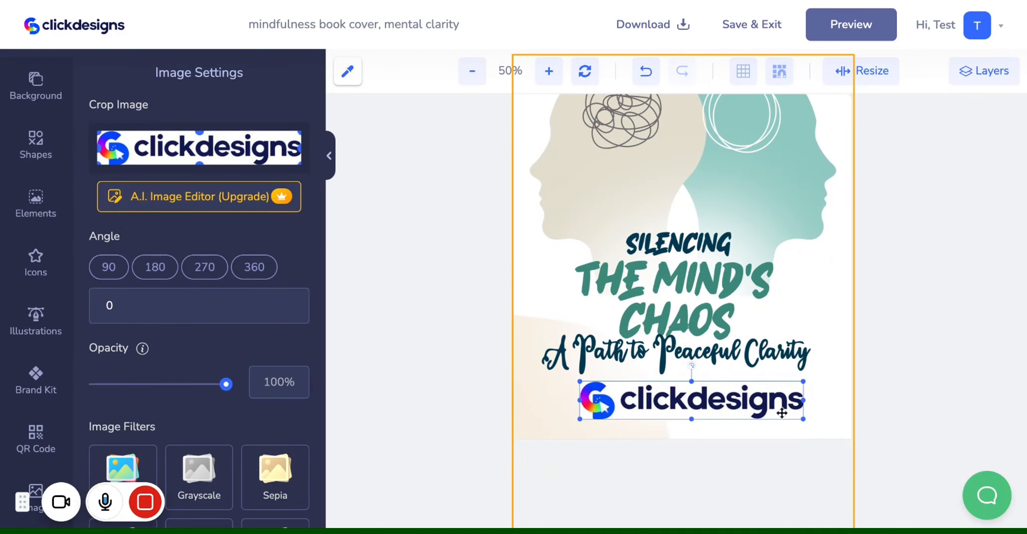
mouse_move(804, 419)
left_mouse_down()
mouse_move(737, 407)
mouse_move(808, 419)
left_mouse_up()
left_click(843, 336)
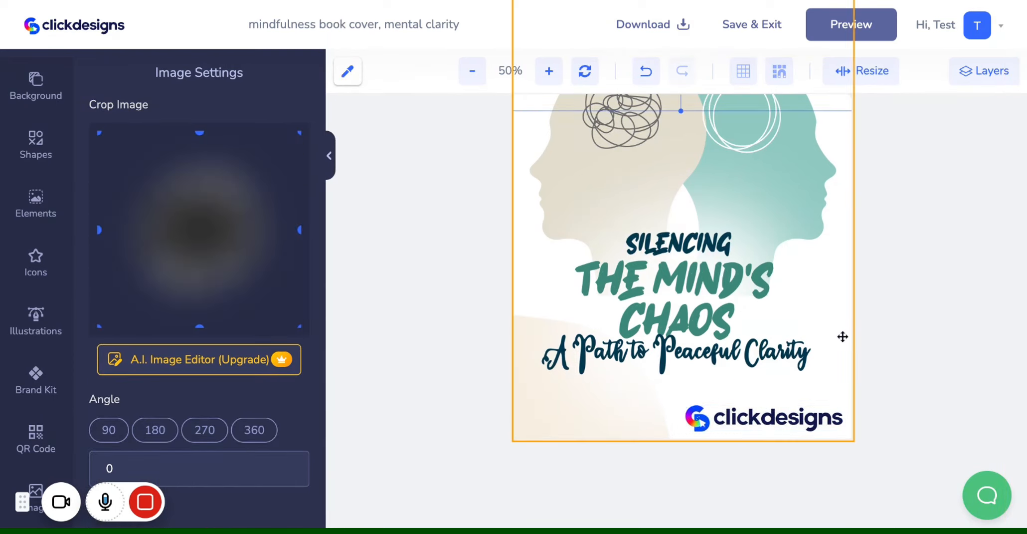
scroll(843, 336, "up", 2)
scroll(843, 336, "down", 5)
scroll(848, 329, "up", 8)
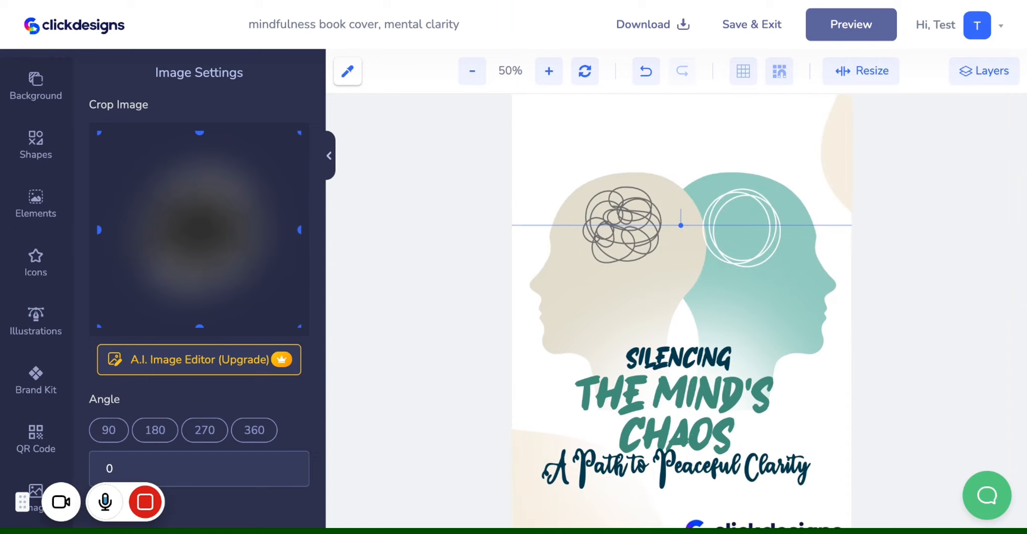